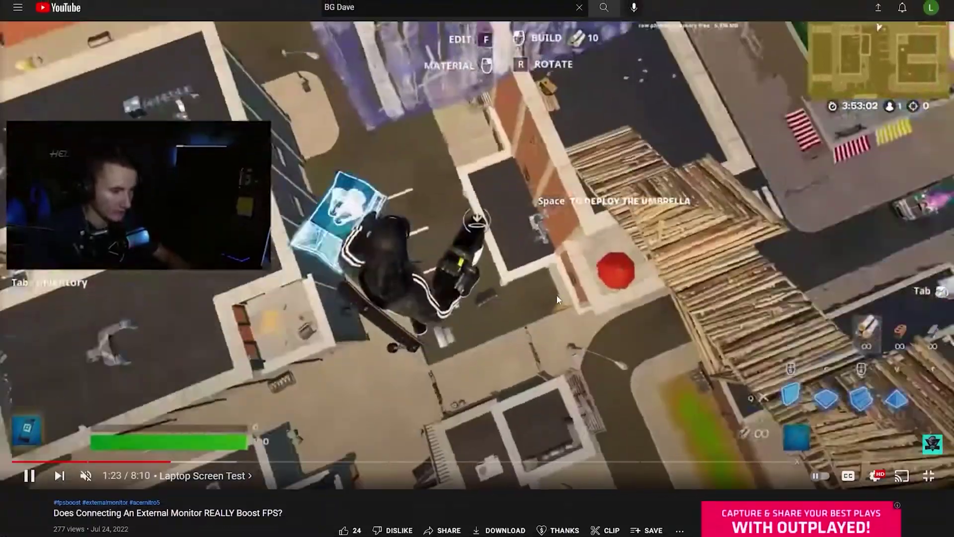
# Step: Subscribe to the YouTube channel and set its notifications to All
pyautogui.scroll(-5, 562, 299)
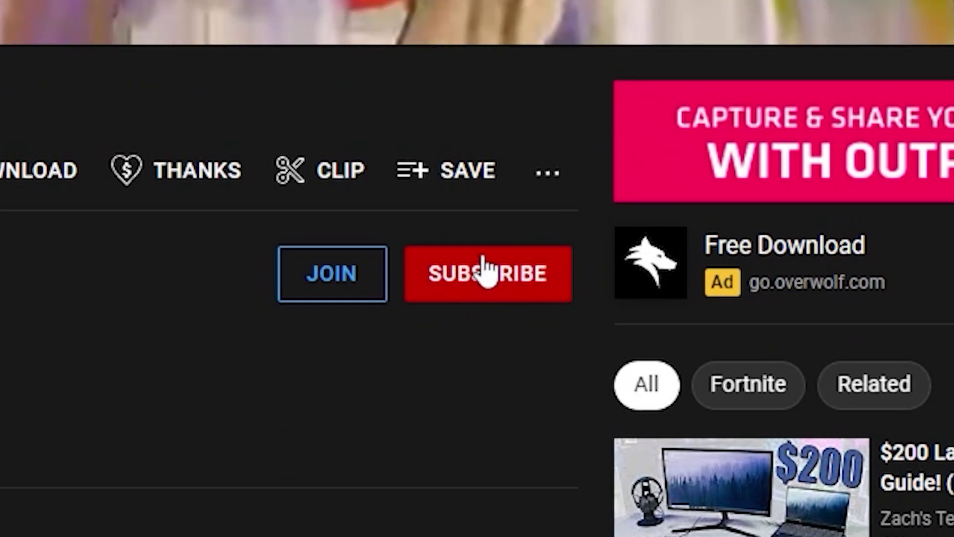
pyautogui.click(492, 292)
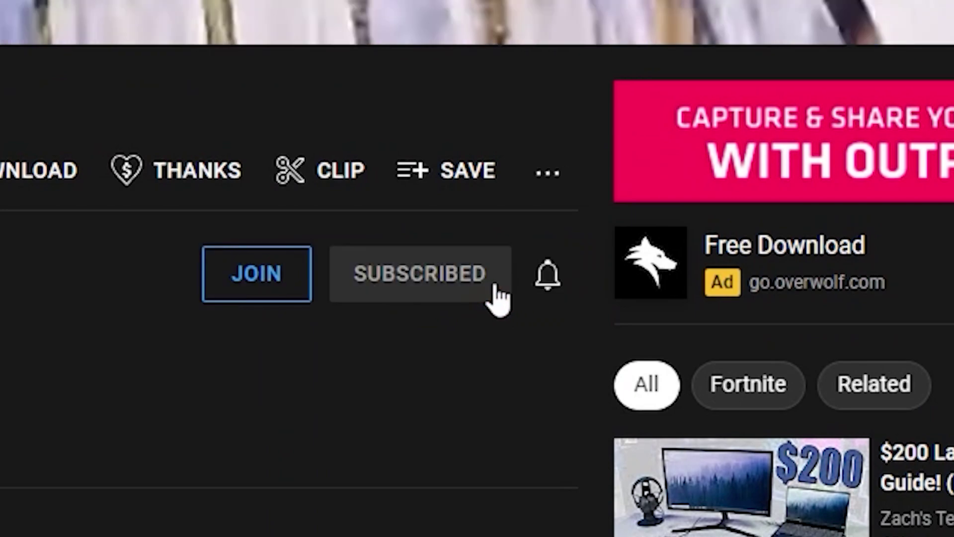
pyautogui.click(551, 281)
pyautogui.click(567, 346)
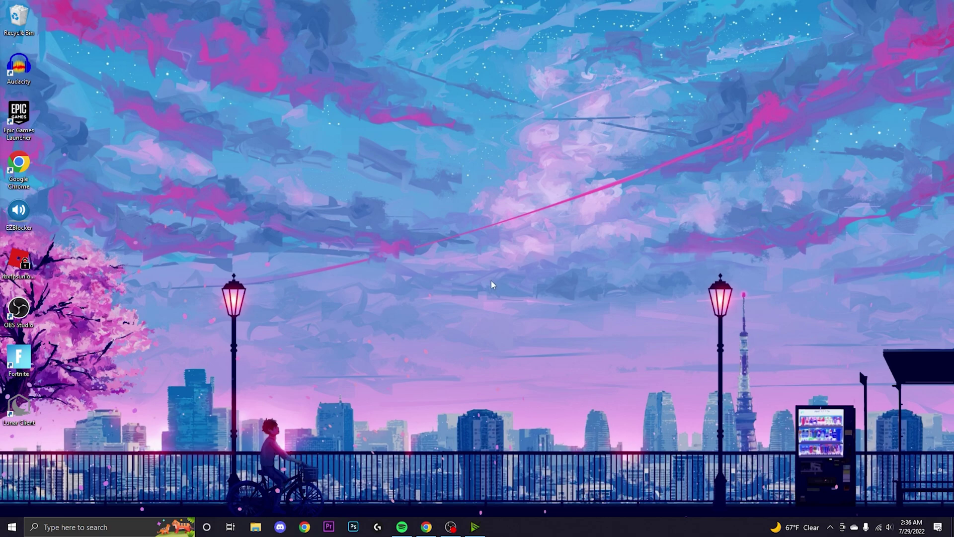
pyautogui.rightClick(553, 531)
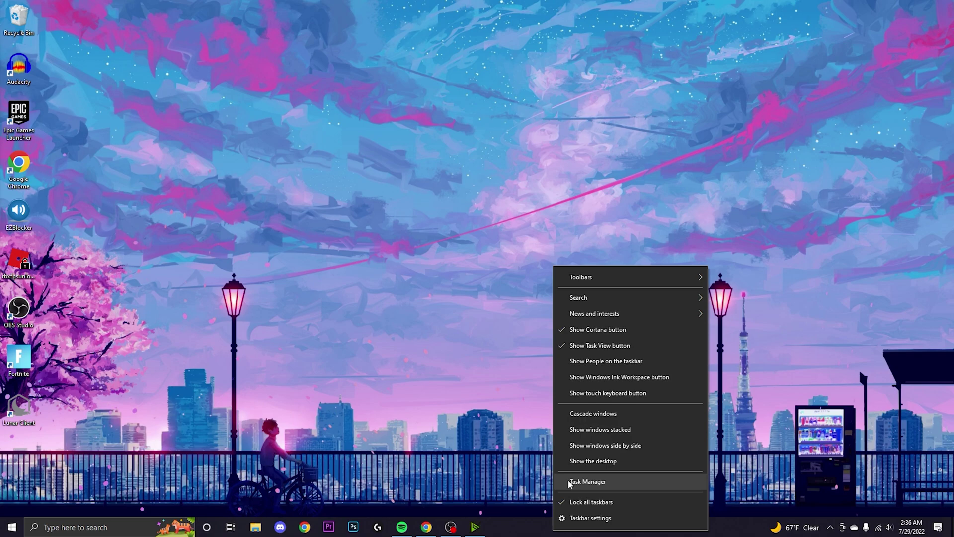
pyautogui.click(568, 479)
pyautogui.click(250, 110)
pyautogui.click(255, 368)
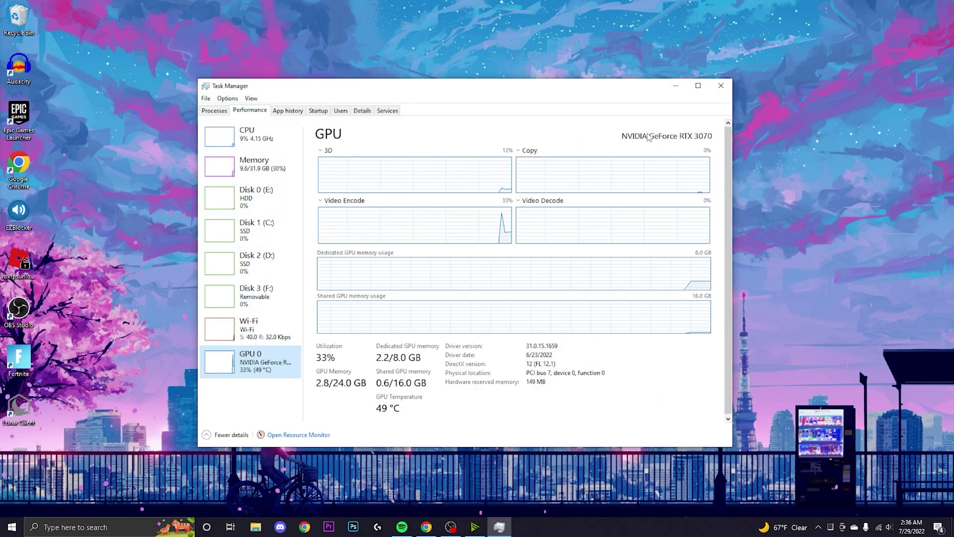
pyautogui.click(720, 85)
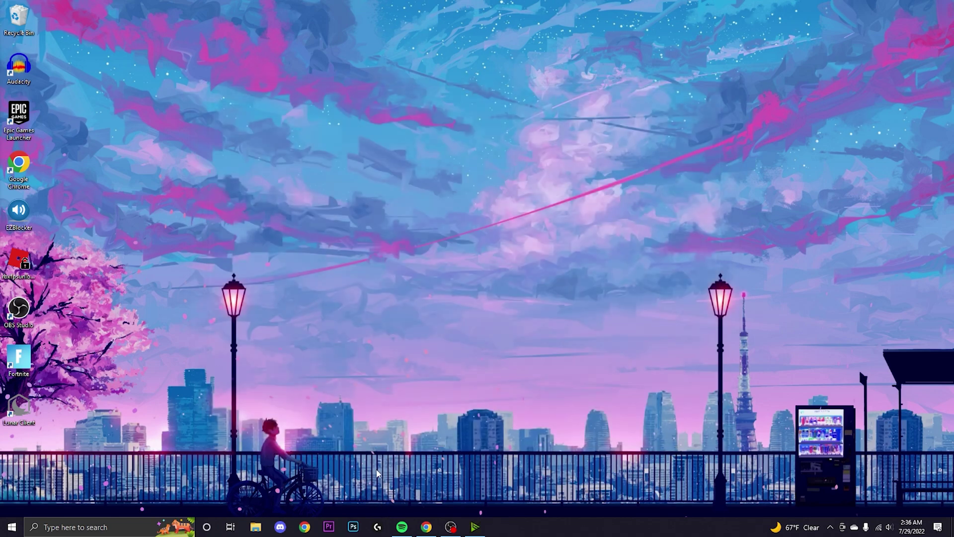
pyautogui.click(450, 526)
pyautogui.click(655, 158)
pyautogui.press('super')
pyautogui.write('gefp')
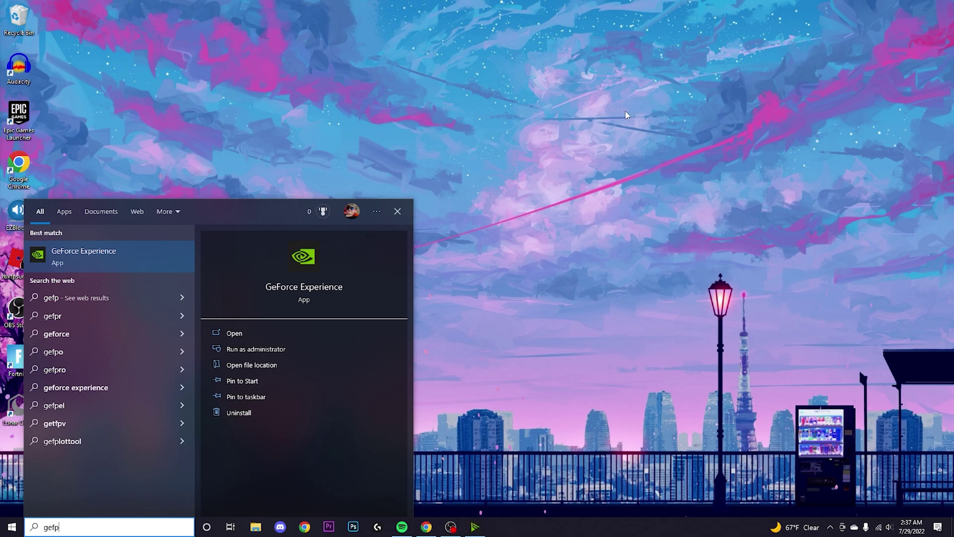
pyautogui.press('Escape')
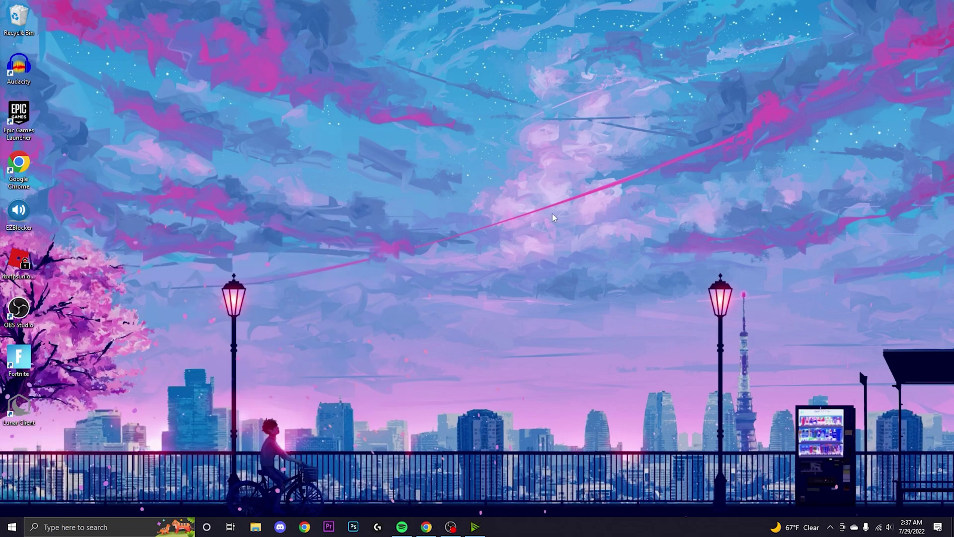
pyautogui.click(134, 523)
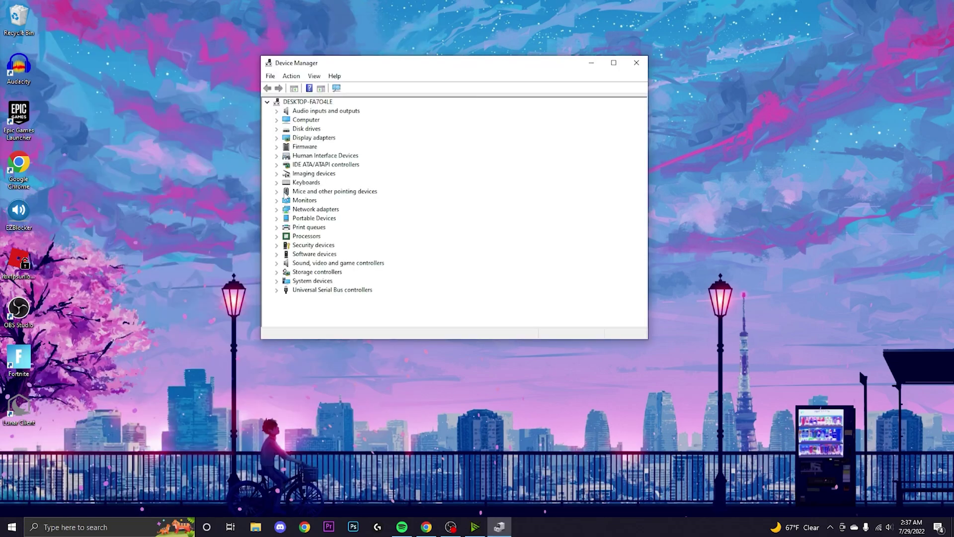
pyautogui.click(277, 138)
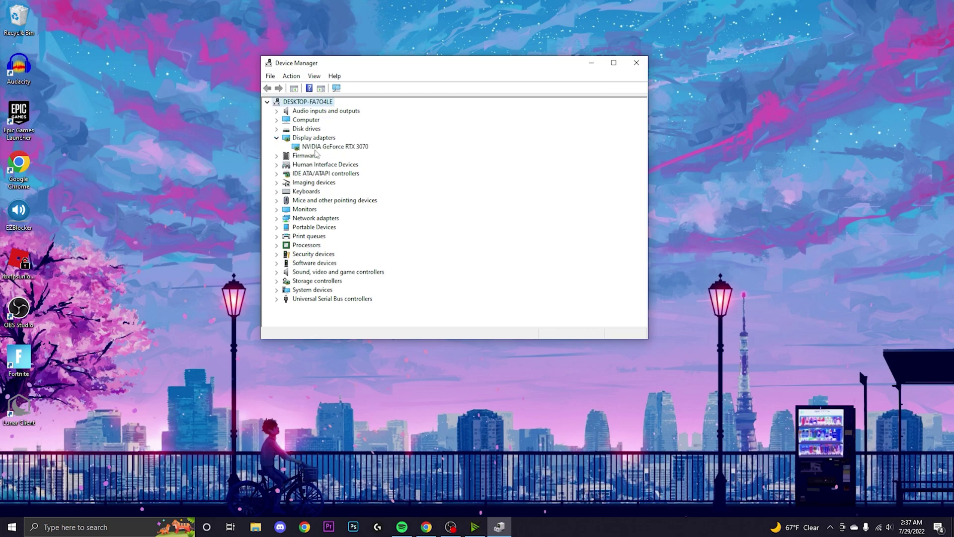
pyautogui.click(636, 62)
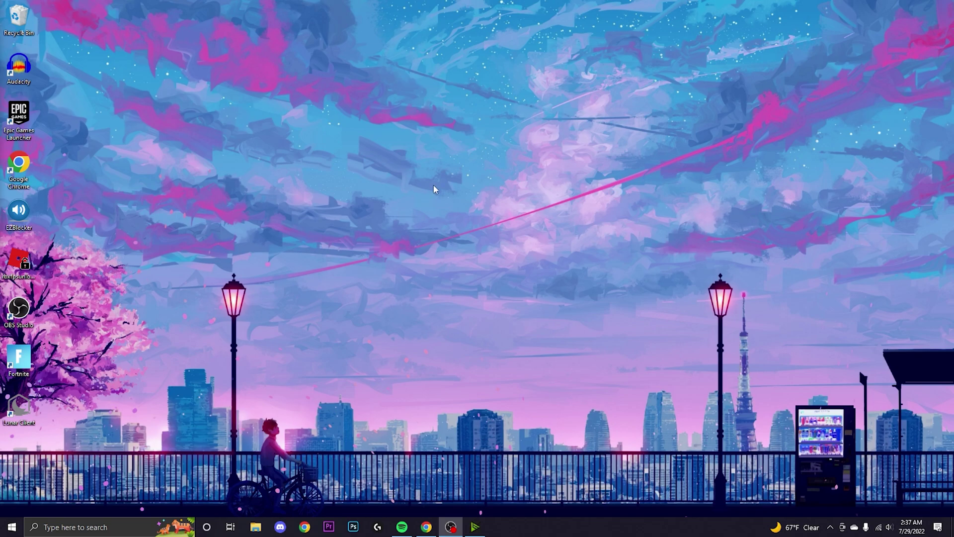
# Step: Launch NVIDIA Control Panel from the desktop's right-click menu
pyautogui.rightClick(476, 218)
pyautogui.click(496, 285)
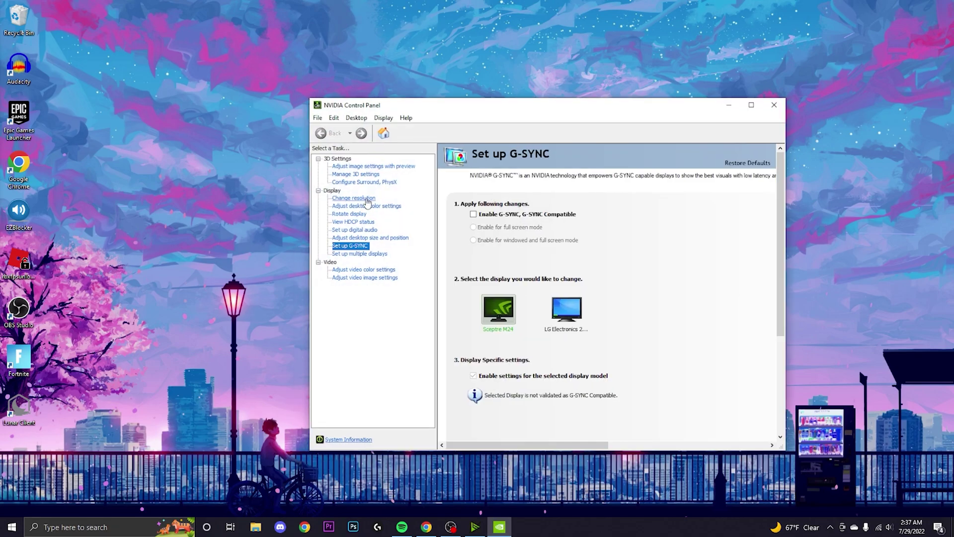
# Step: On Change resolution, enable resolutions not exposed by the display and start Create Custom Resolution
pyautogui.click(368, 199)
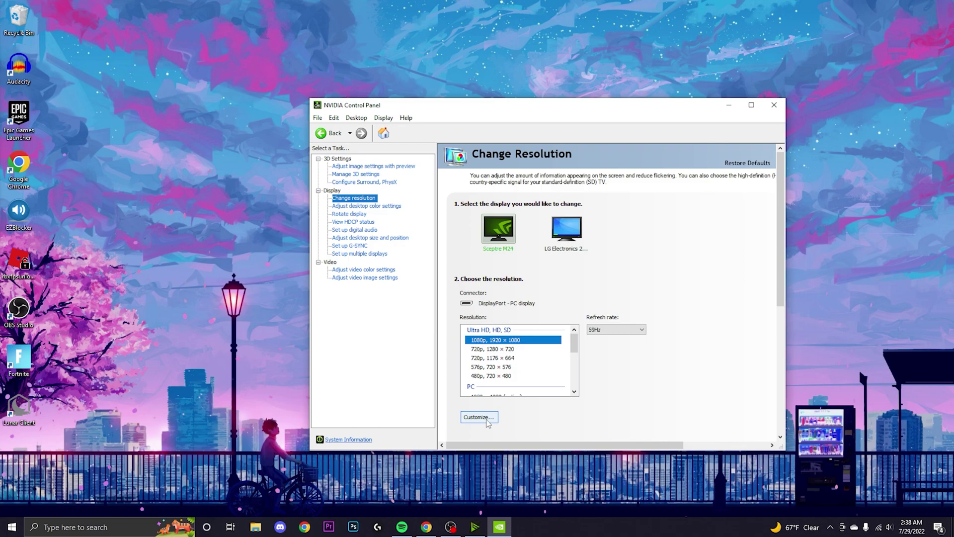
pyautogui.click(479, 417)
pyautogui.click(446, 356)
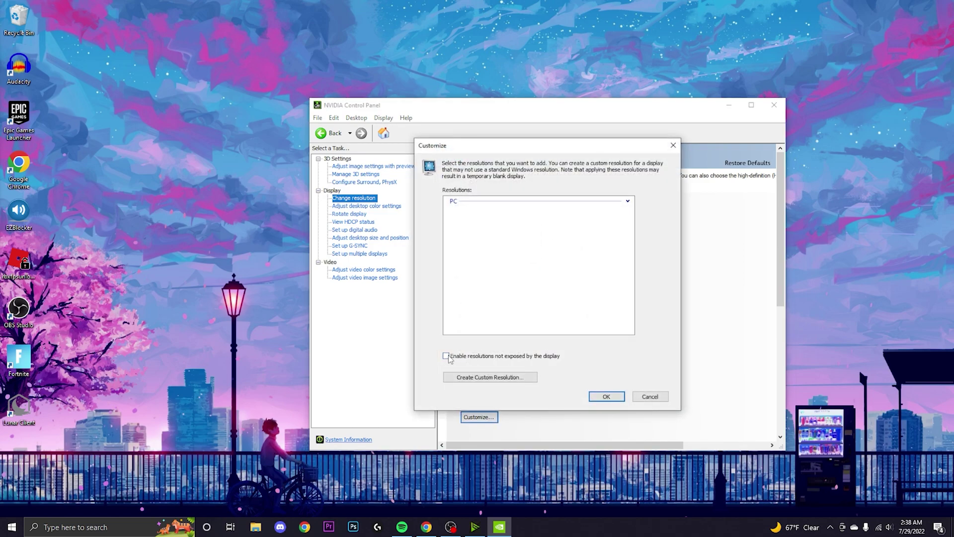
pyautogui.click(447, 357)
pyautogui.click(446, 357)
pyautogui.click(485, 378)
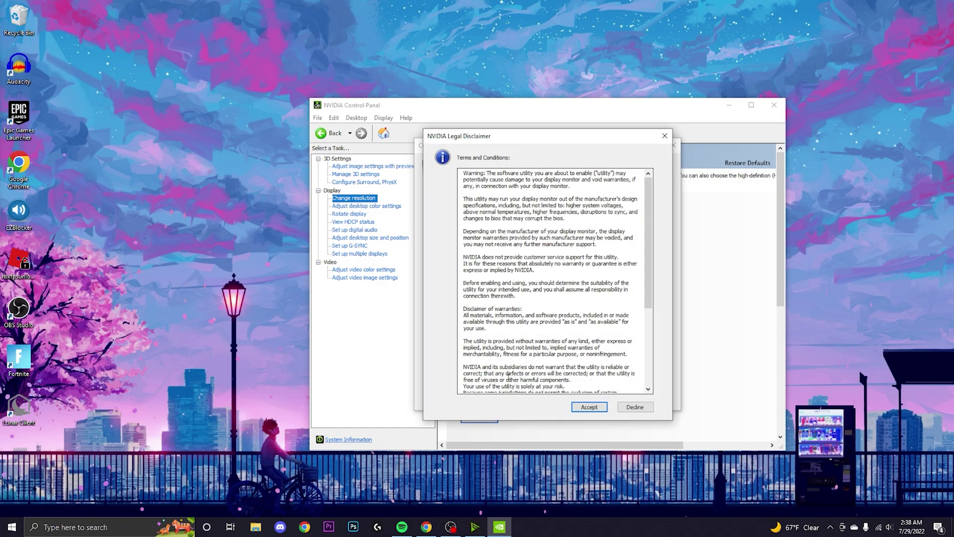
pyautogui.moveTo(646, 226); pyautogui.dragTo(652, 308)
# Step: Accept the disclaimer, change 1920 × 1080 from 59 to 165 Hz, test, and dismiss the duplicate warning
pyautogui.click(589, 407)
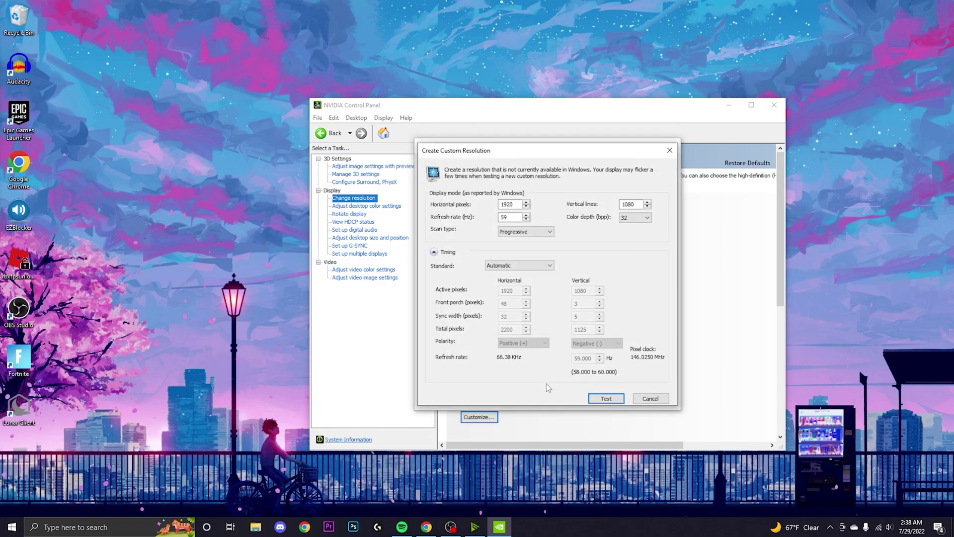
pyautogui.click(514, 204)
pyautogui.moveTo(636, 204); pyautogui.dragTo(619, 204)
pyautogui.doubleClick(510, 217)
pyautogui.write('165')
pyautogui.click(606, 399)
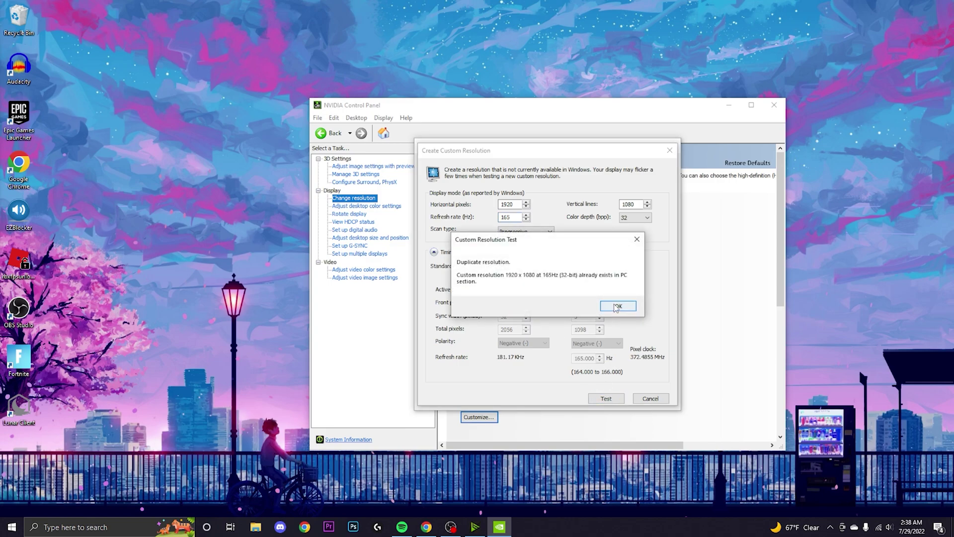
pyautogui.click(618, 306)
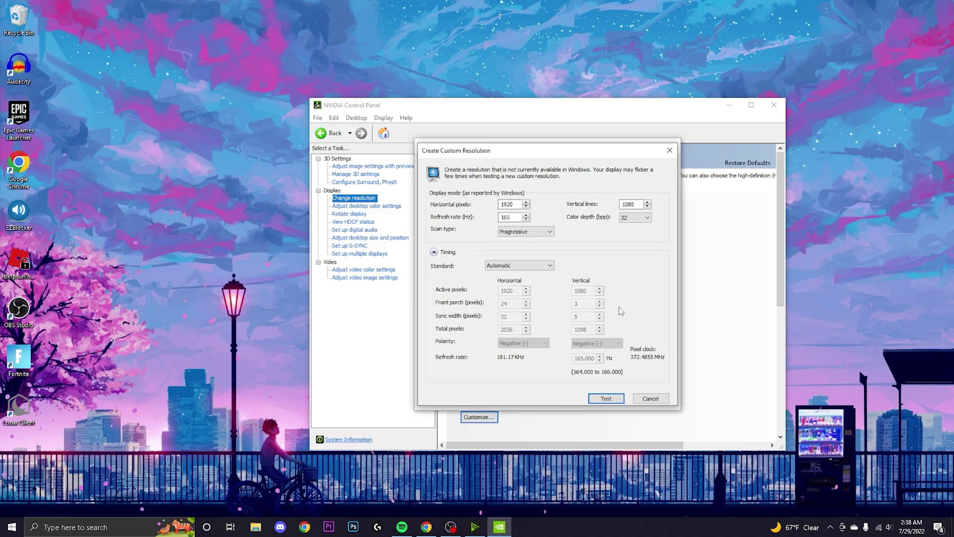
# Step: Test 1920 × 1080 at 166 Hz and let it revert without keeping the change
pyautogui.click(512, 217)
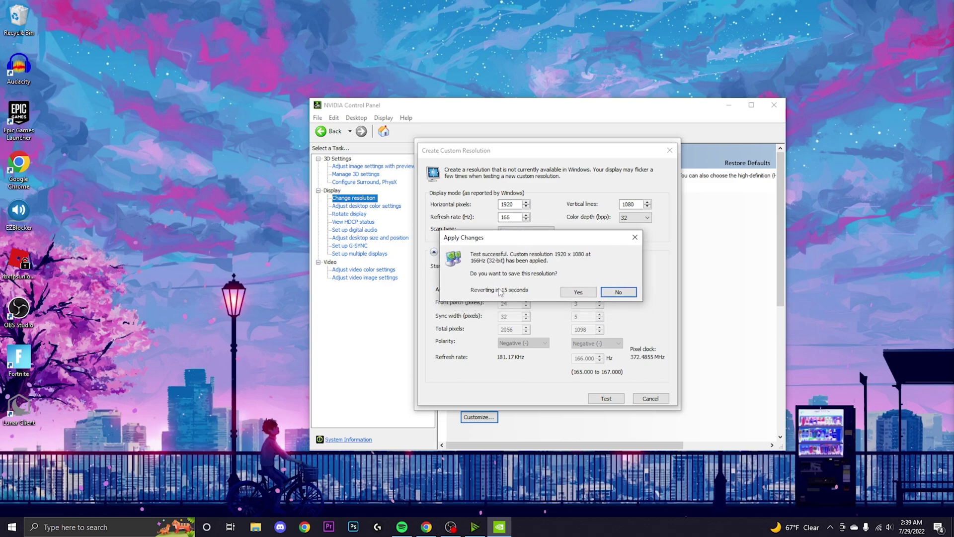
pyautogui.moveTo(533, 237)
pyautogui.mouseDown()
pyautogui.moveTo(535, 312)
pyautogui.moveTo(561, 311)
pyautogui.moveTo(526, 238)
pyautogui.mouseUp()
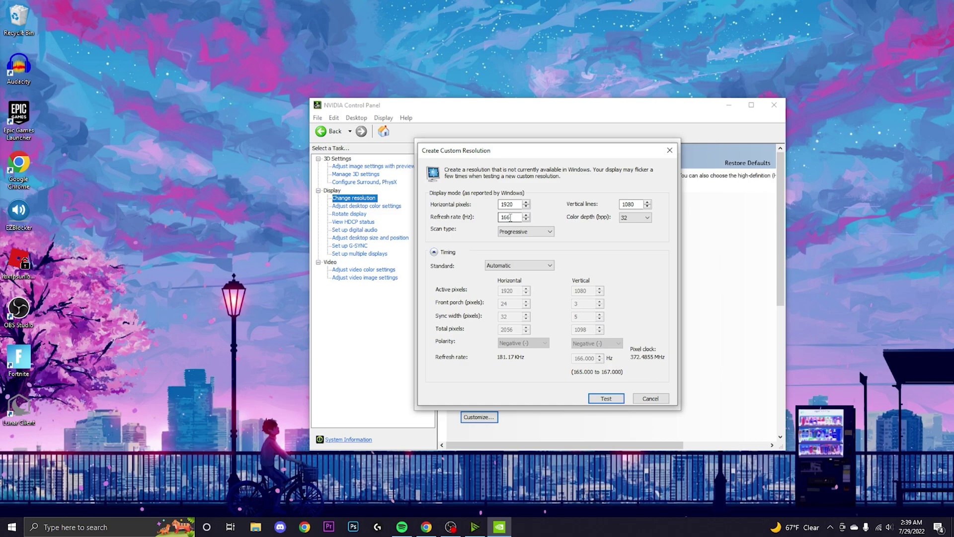
# Step: Try several refresh rates, then test and save 1920 × 1080 at 76 Hz as a custom resolution
pyautogui.click(510, 220)
pyautogui.press('BackSpace')
pyautogui.press('BackSpace')
pyautogui.press('BackSpace')
pyautogui.write('670')
pyautogui.press('BackSpace')
pyautogui.press('BackSpace')
pyautogui.write('68')
pyautogui.press('BackSpace')
pyautogui.press('BackSpace')
pyautogui.write('73')
pyautogui.press('BackSpace')
pyautogui.write('7')
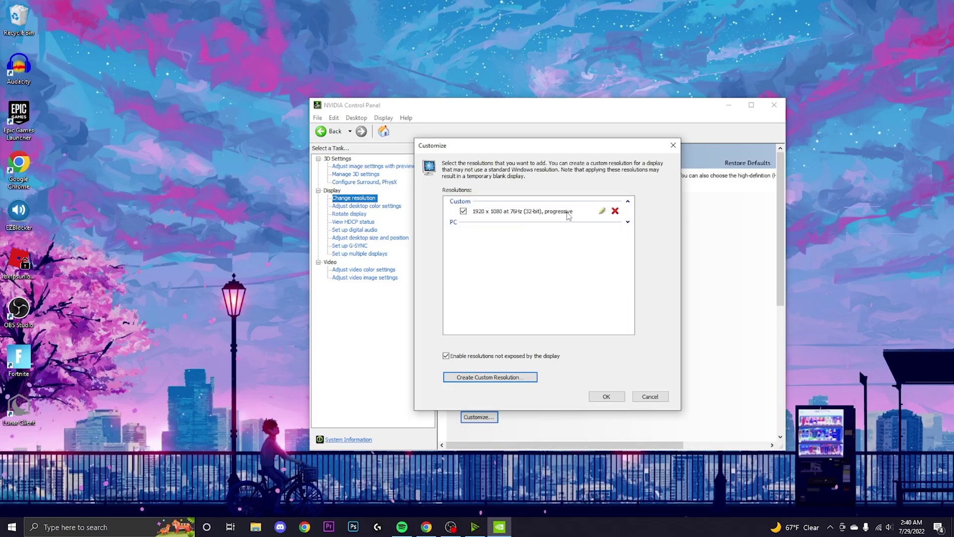
# Step: Confirm the Customize list, select the custom 1920 × 1080 resolution at 76Hz and apply it
pyautogui.click(604, 397)
pyautogui.scroll(-2, 533, 358)
pyautogui.scroll(2, 533, 358)
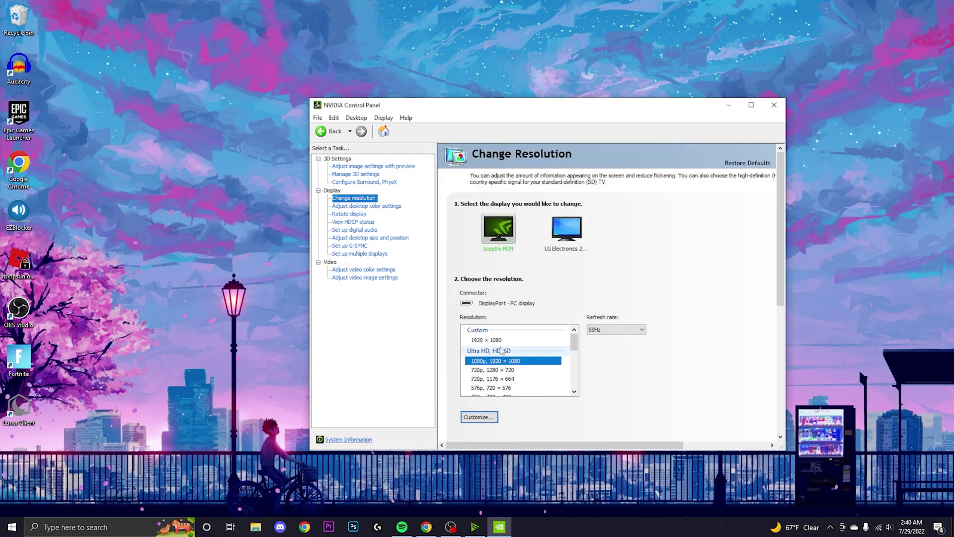
pyautogui.click(517, 340)
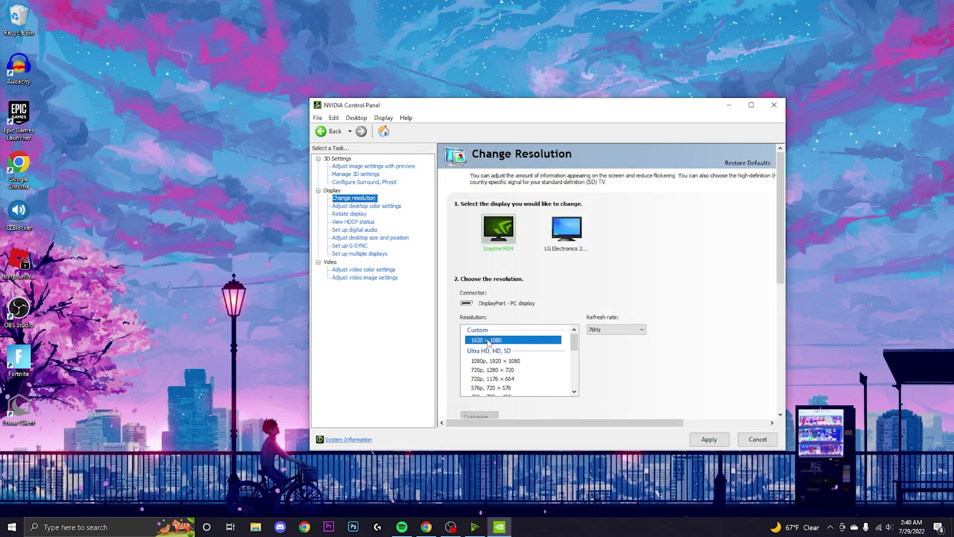
pyautogui.click(617, 330)
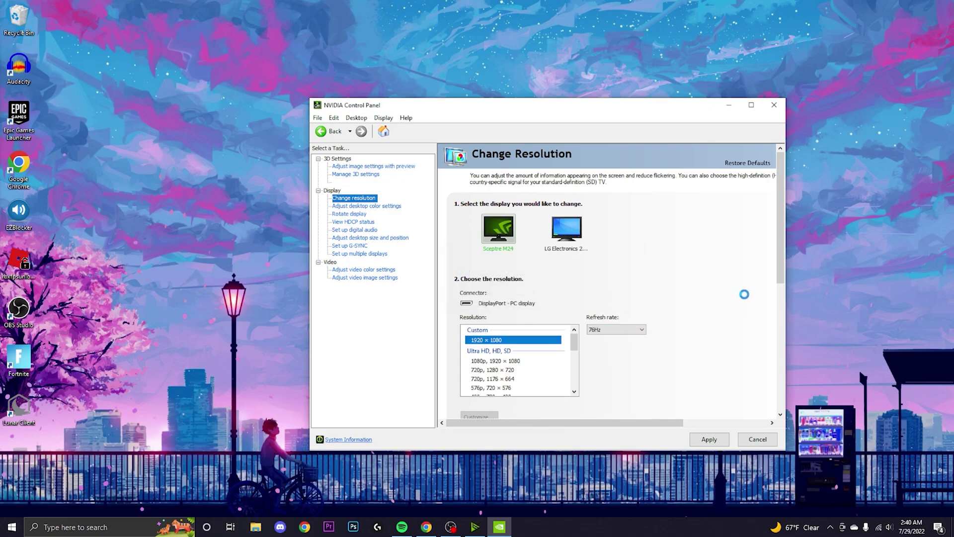